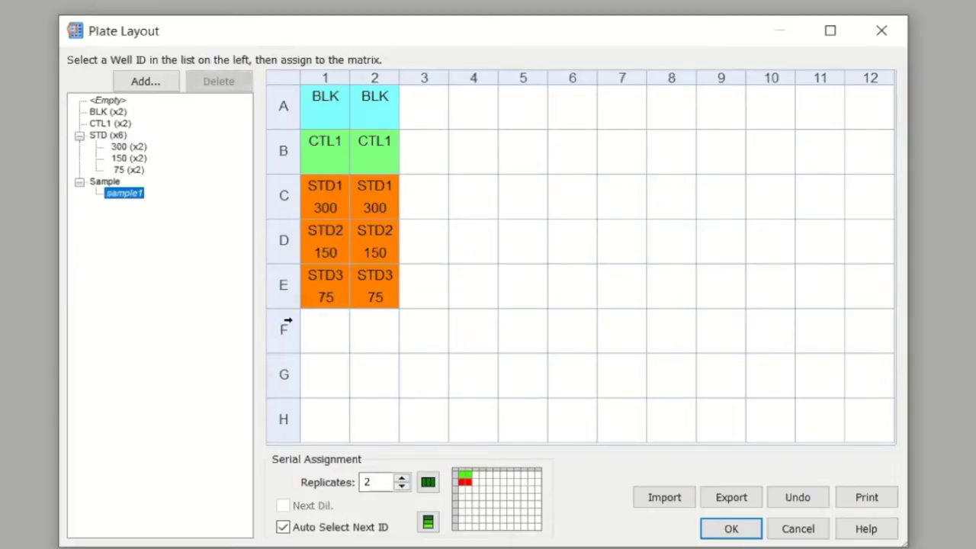
# Assign the samples in duplicate from sample1 in row F, continuing through rows G and H and rows A to C from column 3.
pyautogui.click(287, 321)
pyautogui.moveTo(399, 76); pyautogui.dragTo(414, 77)
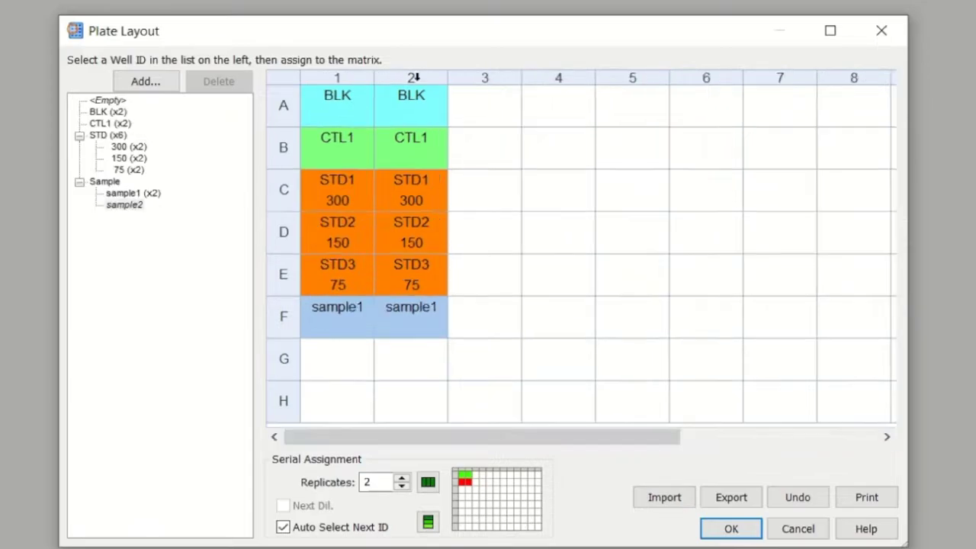
pyautogui.click(363, 365)
pyautogui.click(351, 400)
pyautogui.click(496, 114)
pyautogui.click(495, 148)
pyautogui.click(500, 187)
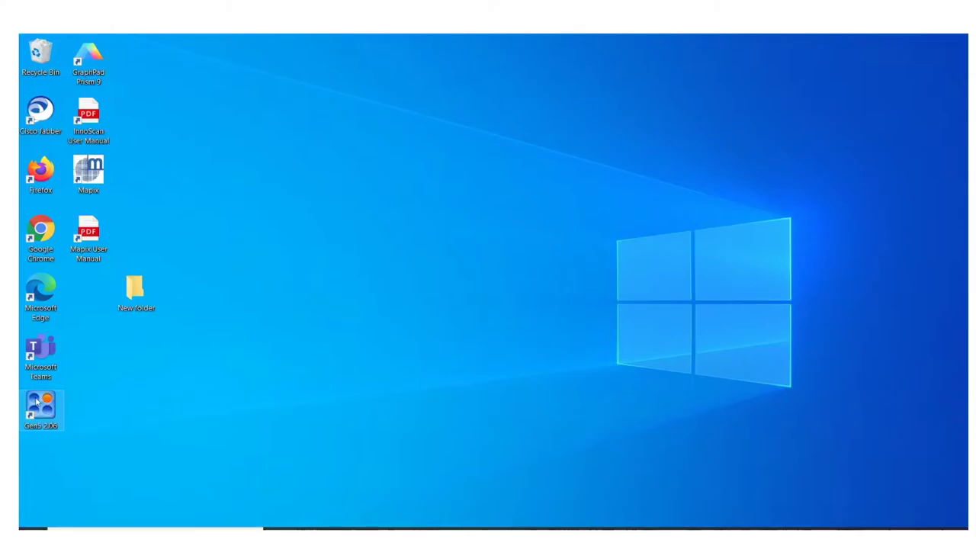
# Launch Gen5 2.06 and browse the existing protocol files without opening one.
pyautogui.doubleClick(41, 402)
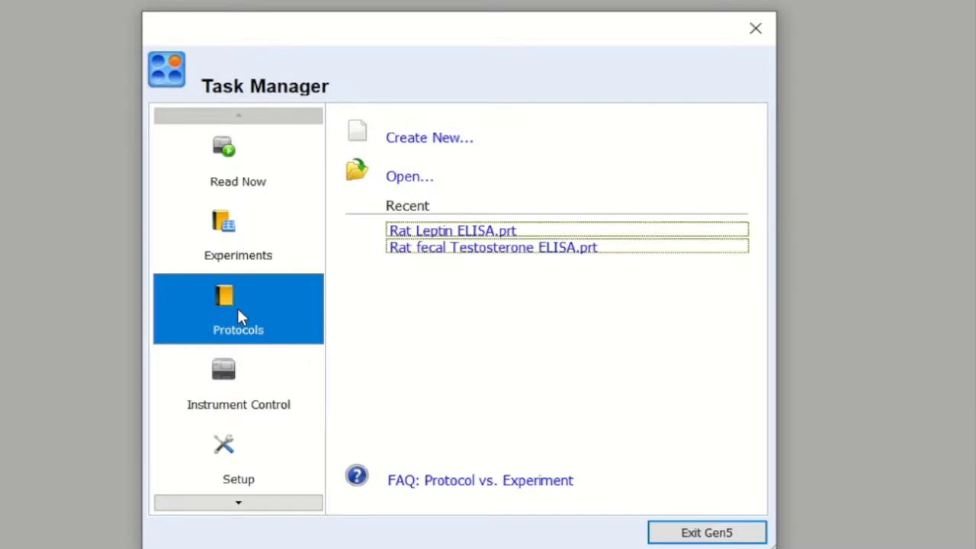
pyautogui.click(427, 180)
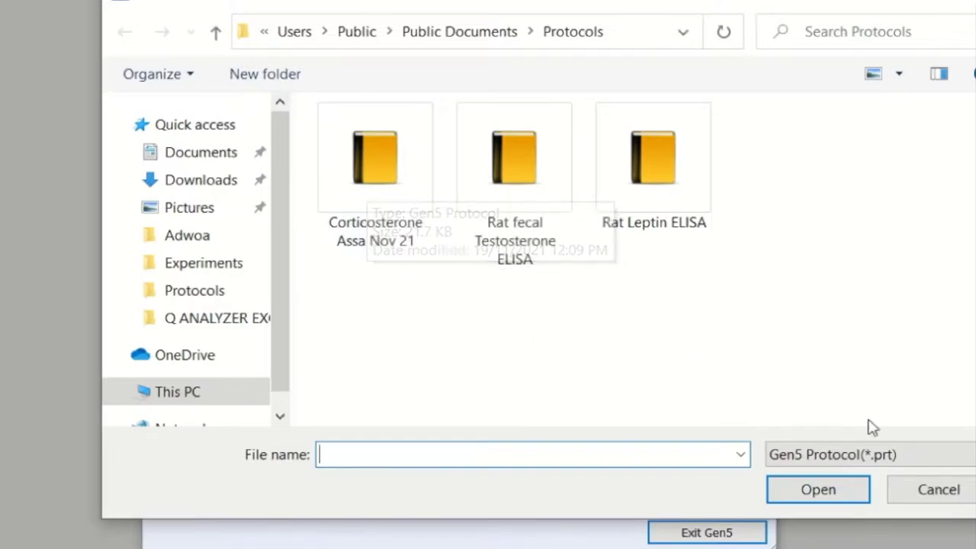
pyautogui.click(938, 489)
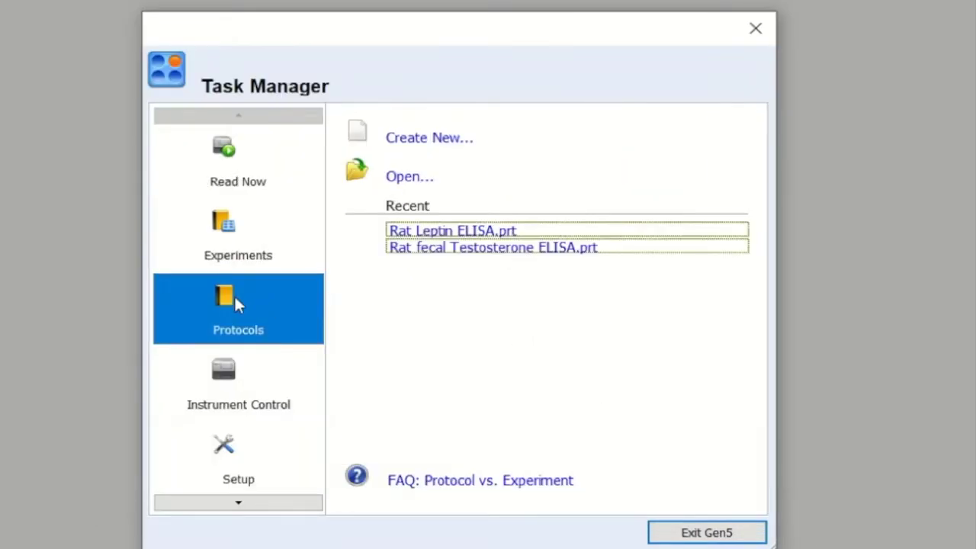
# Create a new protocol using the Synergy HT instrument on Com4.
pyautogui.click(413, 144)
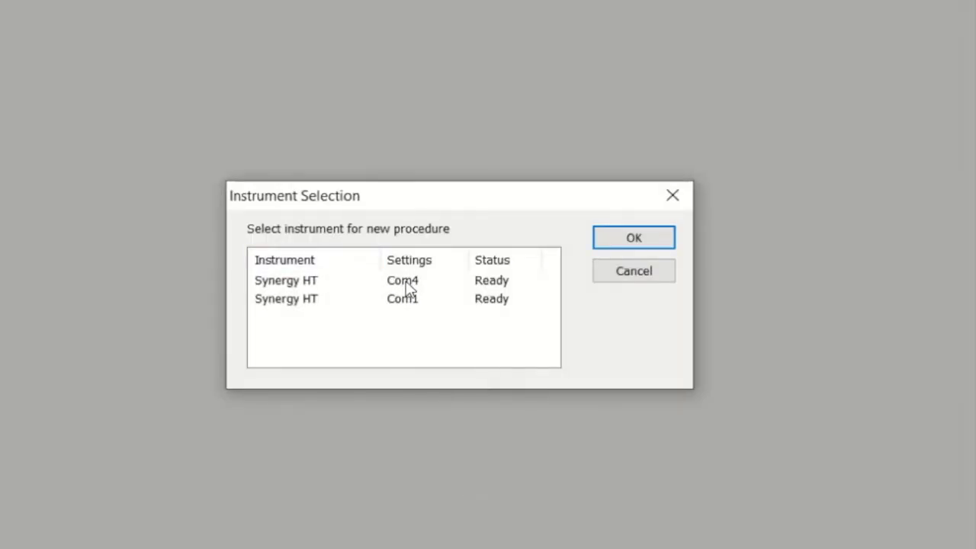
pyautogui.click(407, 281)
pyautogui.click(628, 238)
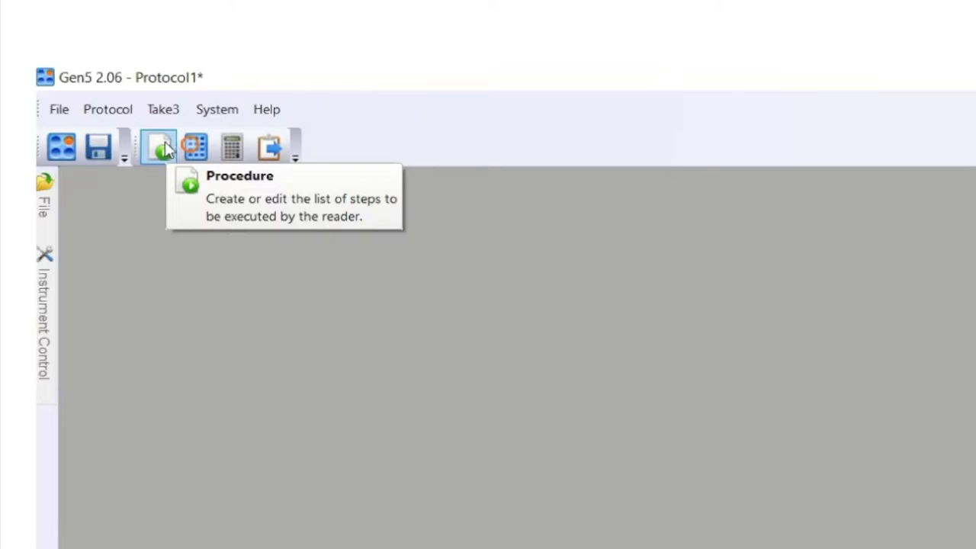
# Start a Read step in the protocol's procedure with Absorbance detection, Endpoint read type and Normal read speed.
pyautogui.click(162, 147)
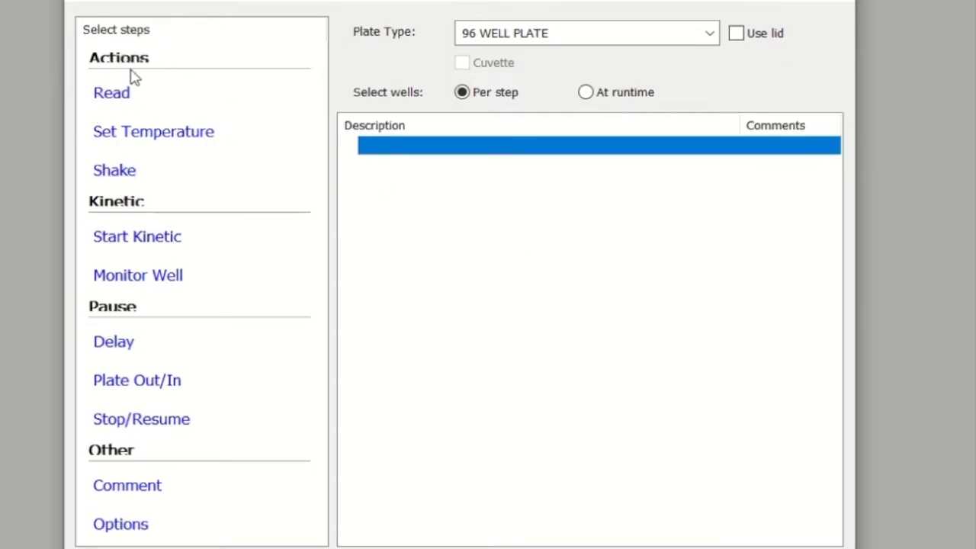
pyautogui.click(115, 93)
pyautogui.click(336, 109)
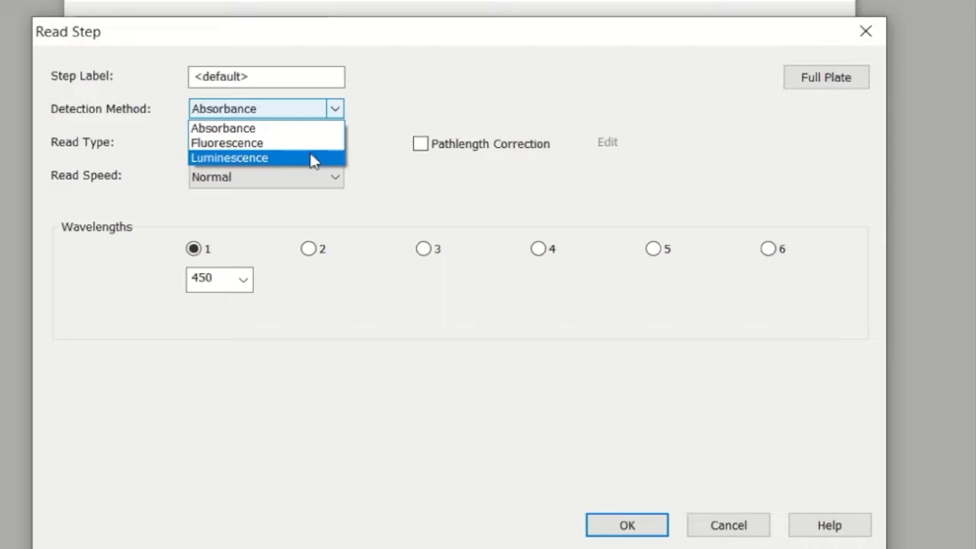
pyautogui.click(479, 84)
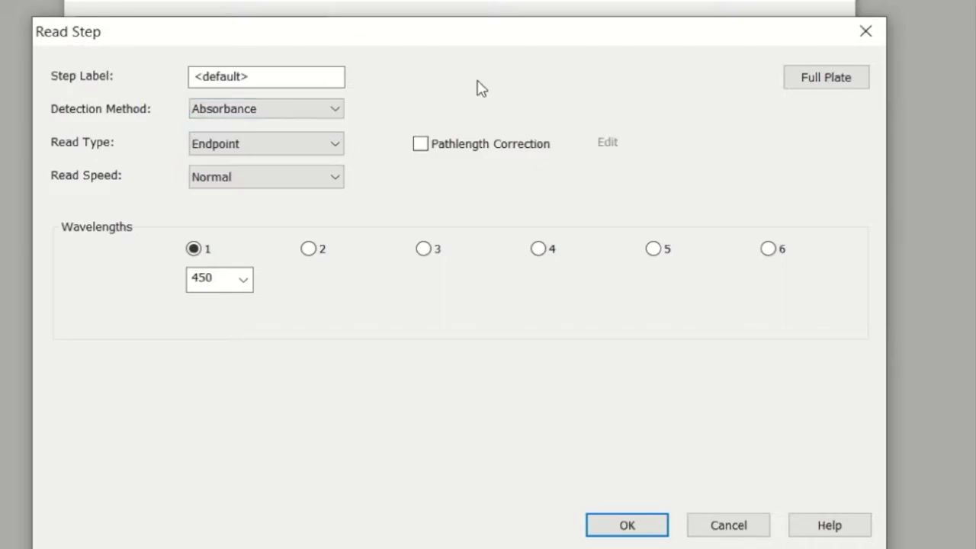
pyautogui.click(335, 146)
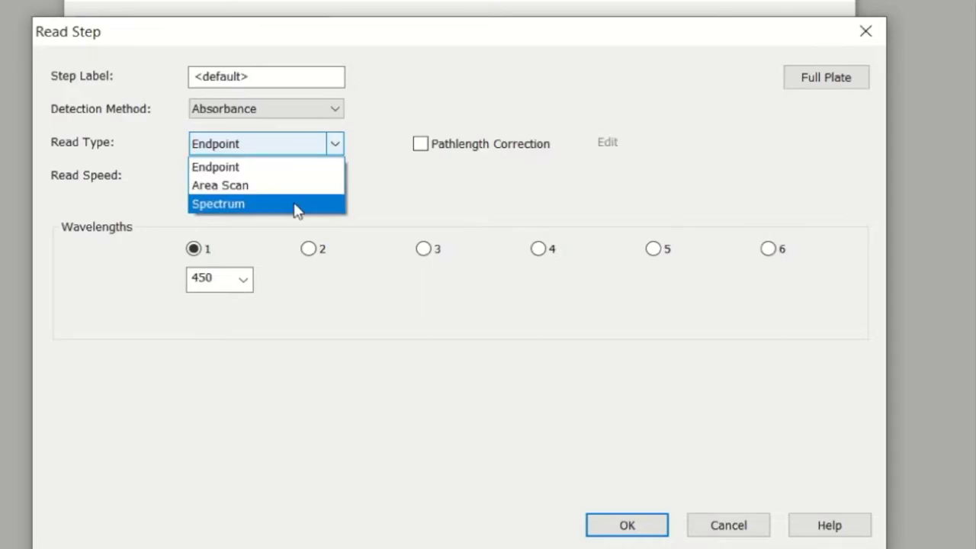
pyautogui.click(285, 166)
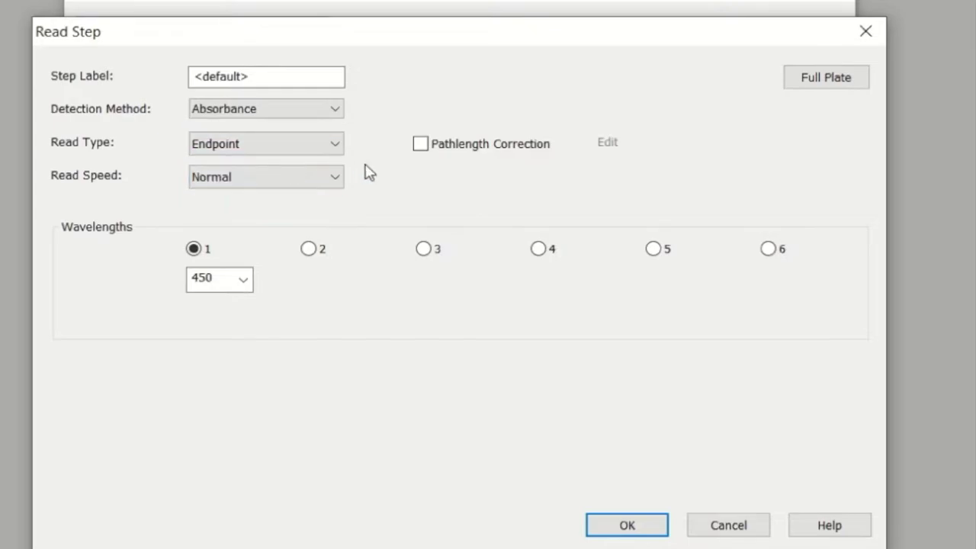
pyautogui.click(338, 181)
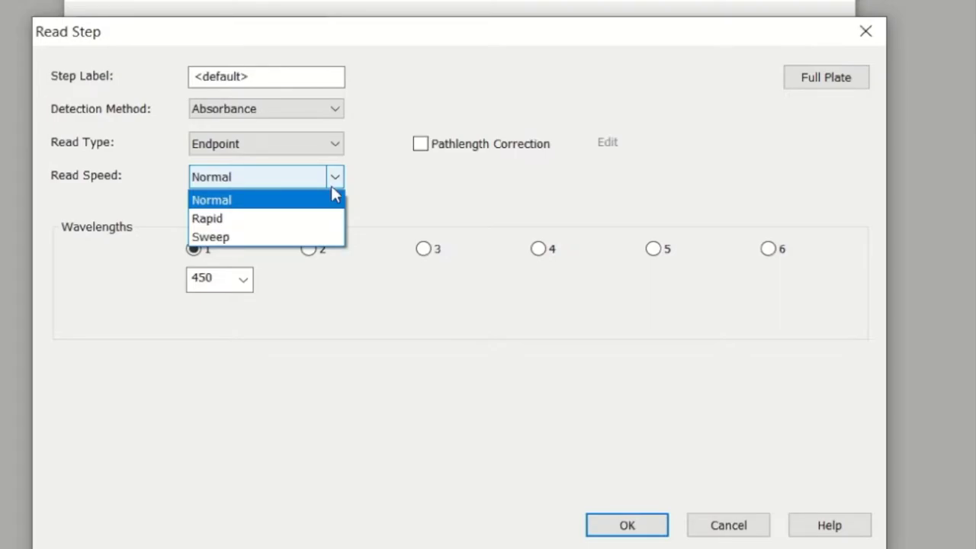
pyautogui.click(338, 183)
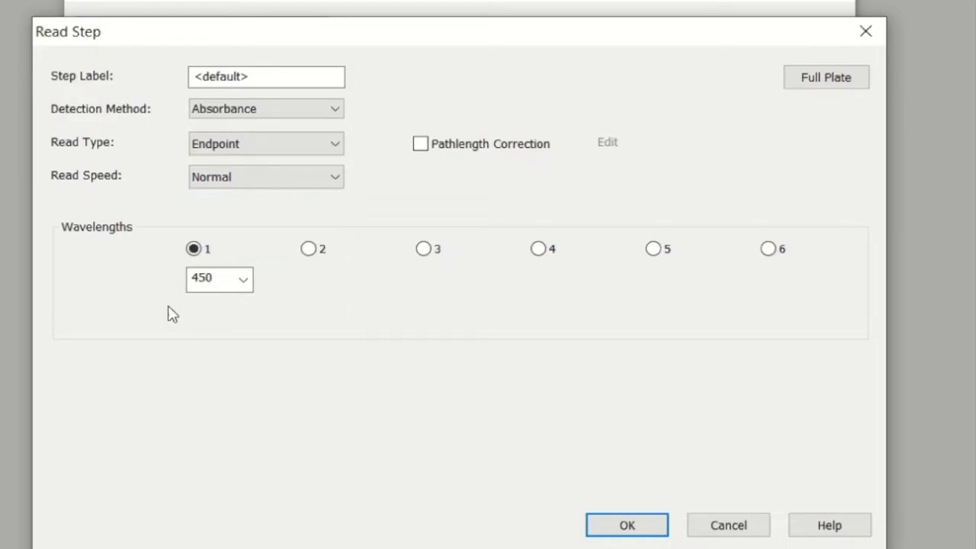
# Configure the Read step for two wavelengths, 405 and 570, and add it to the procedure.
pyautogui.click(309, 250)
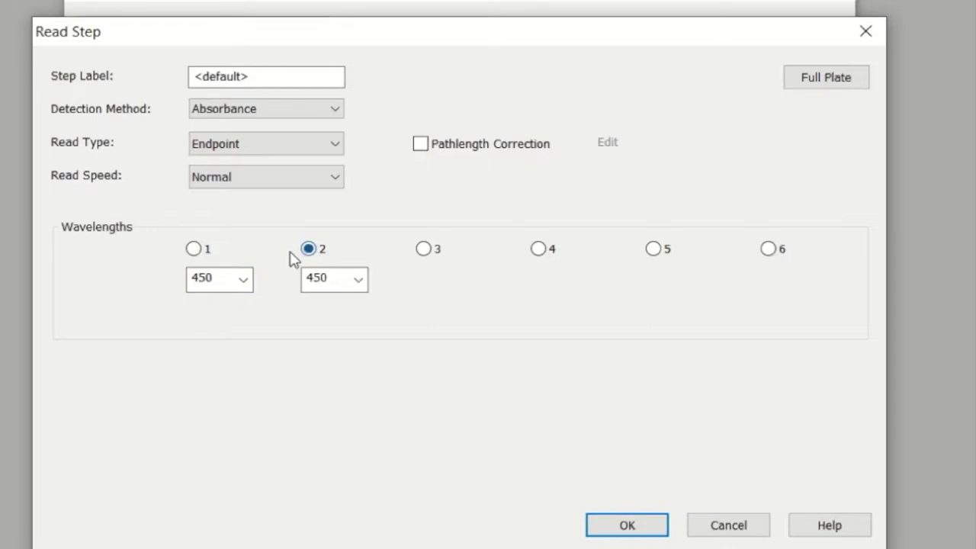
pyautogui.click(423, 250)
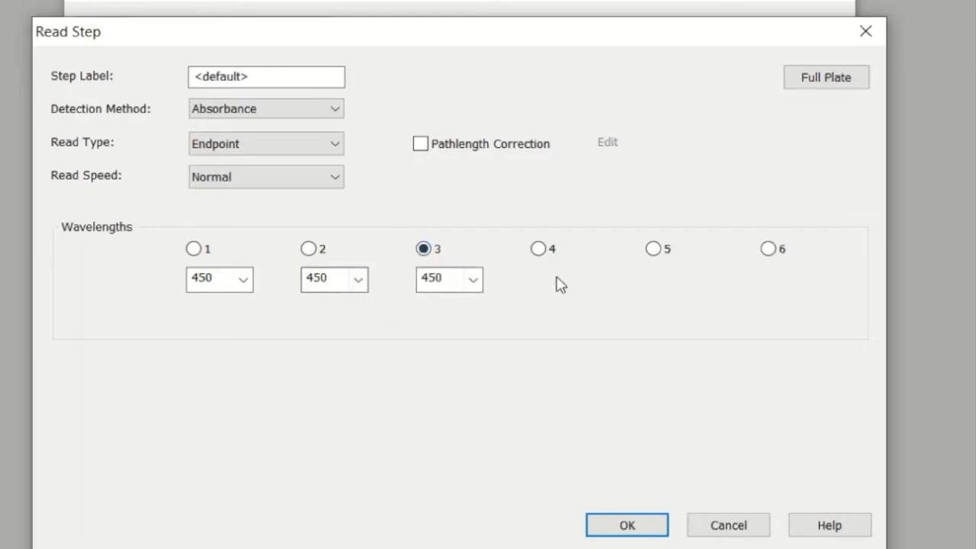
pyautogui.click(538, 250)
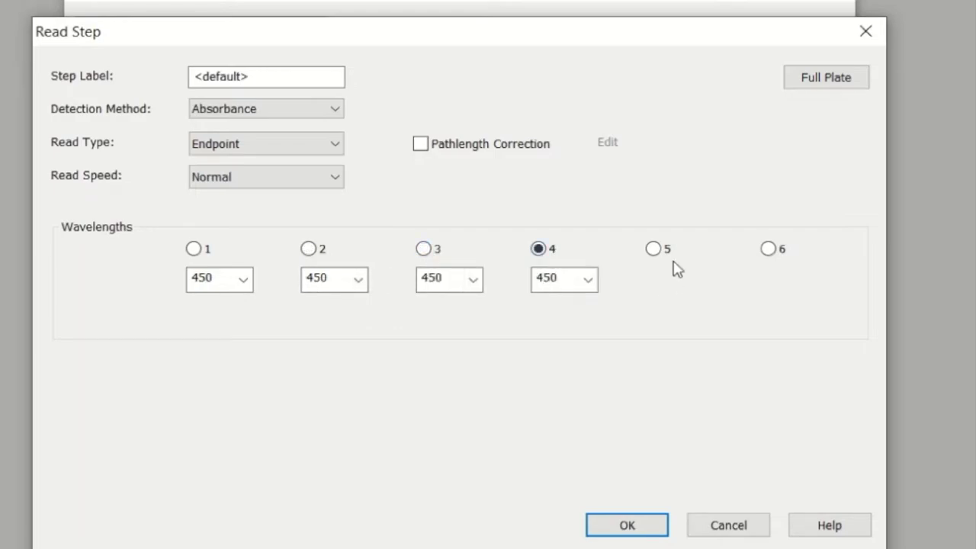
pyautogui.click(587, 280)
pyautogui.click(571, 279)
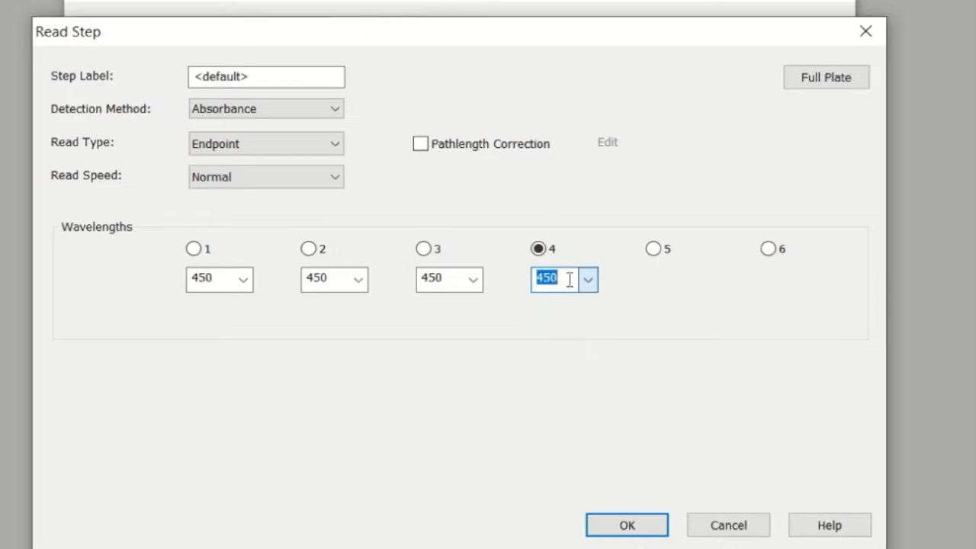
pyautogui.click(473, 280)
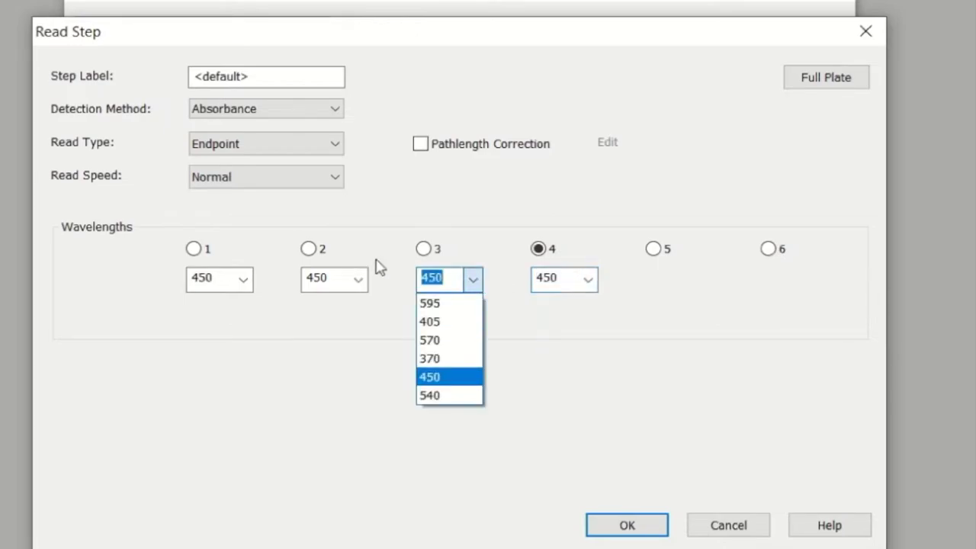
pyautogui.click(470, 279)
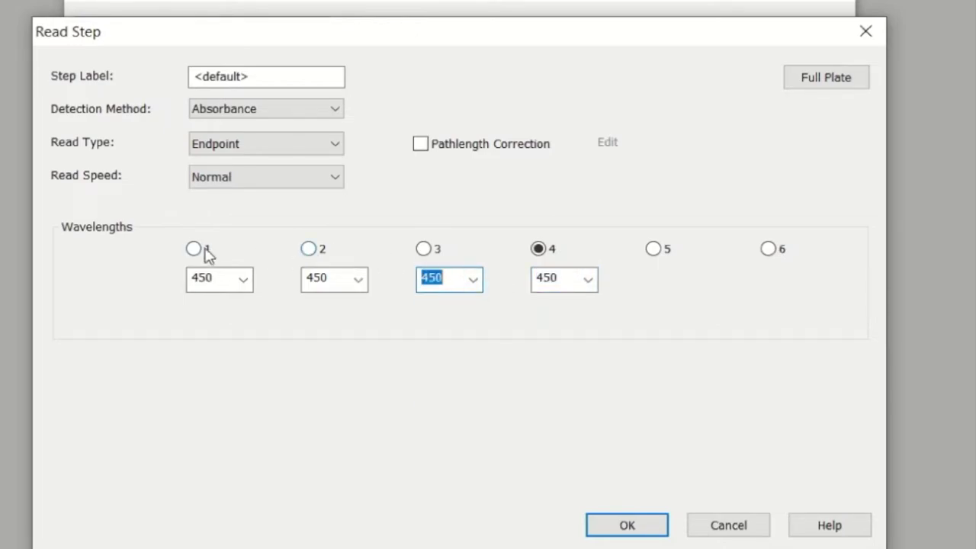
pyautogui.click(310, 254)
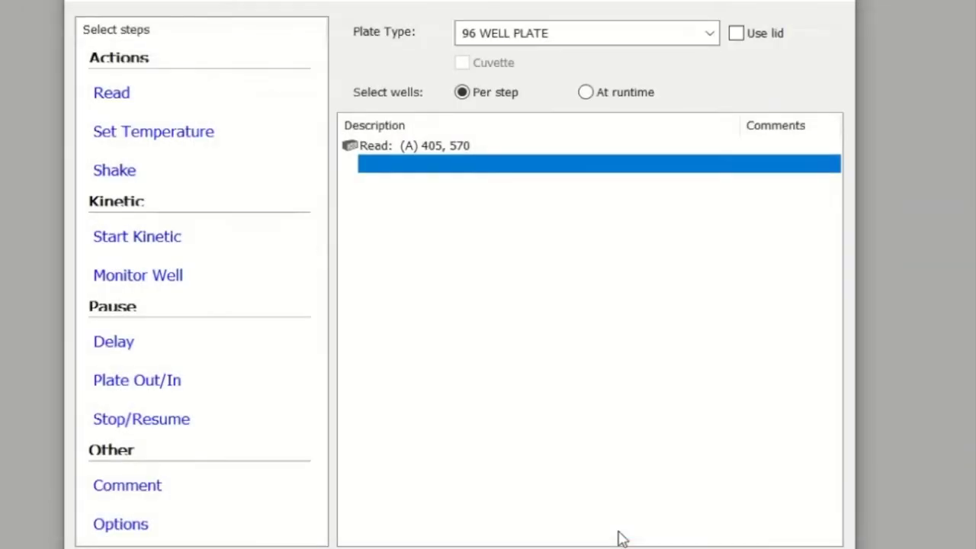
# Add a Medium Shake step of 0:01 ahead of the Read step, and delete it again.
pyautogui.click(135, 176)
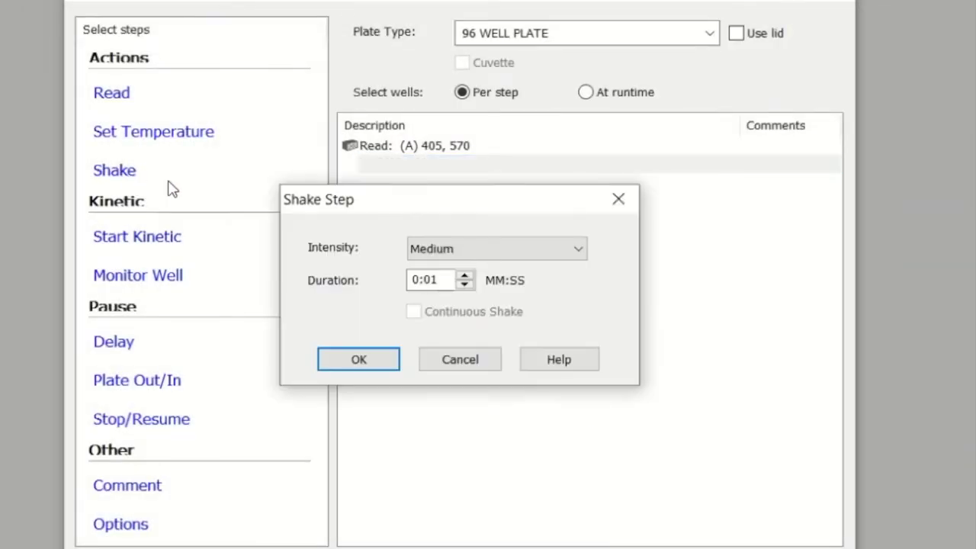
pyautogui.click(464, 275)
pyautogui.press('Return')
pyautogui.moveTo(398, 145); pyautogui.dragTo(407, 183)
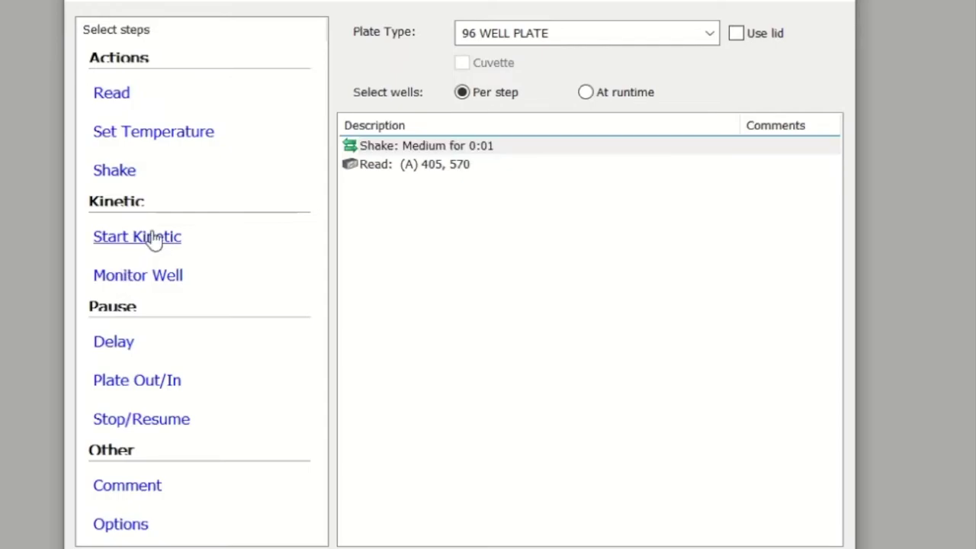
pyautogui.press('Delete')
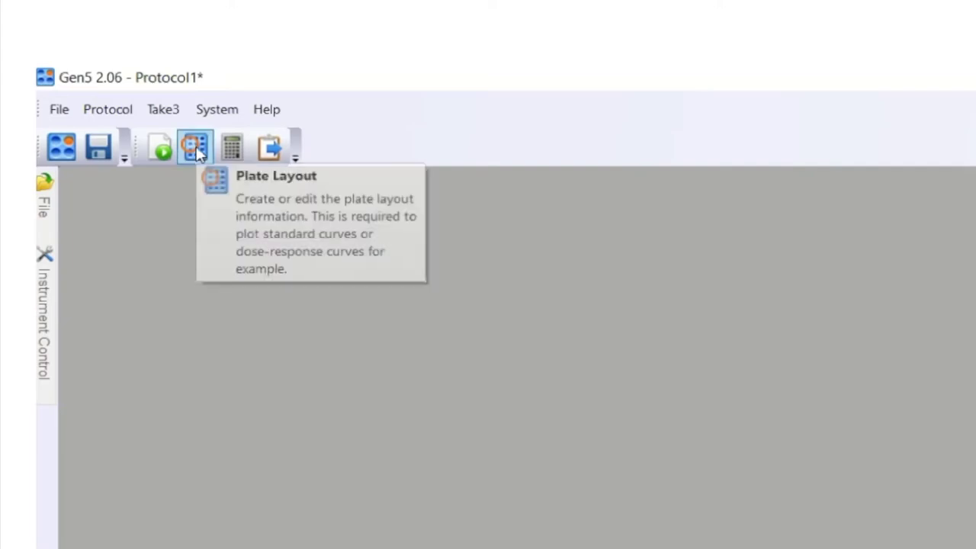
# Start the plate layout with Blanks, one Assay Control type, Standard Curves and Samples as the well types.
pyautogui.click(195, 149)
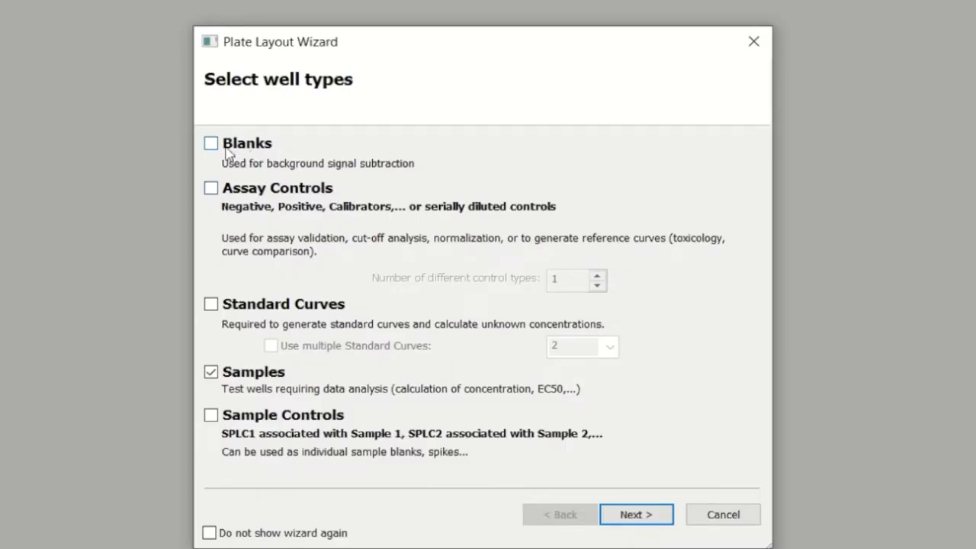
pyautogui.click(211, 143)
pyautogui.click(277, 211)
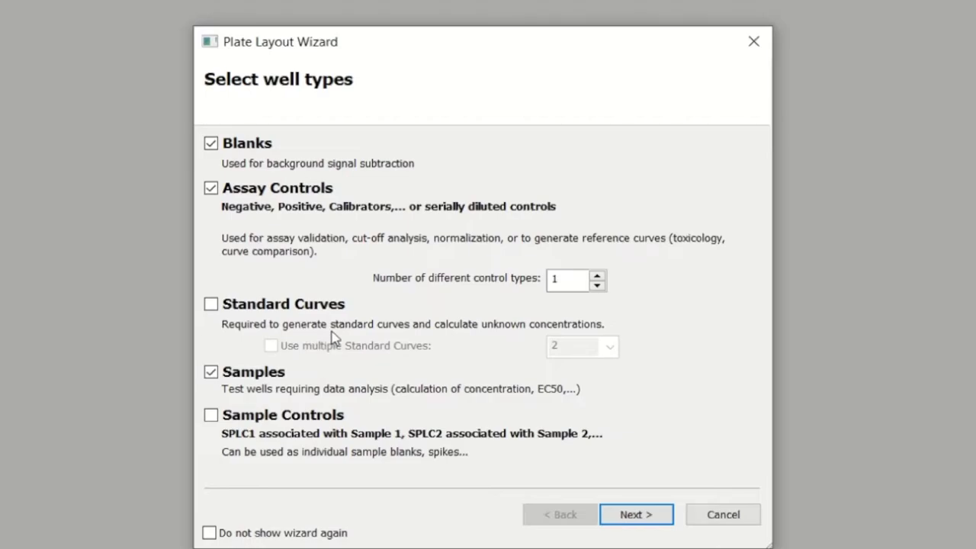
pyautogui.click(211, 305)
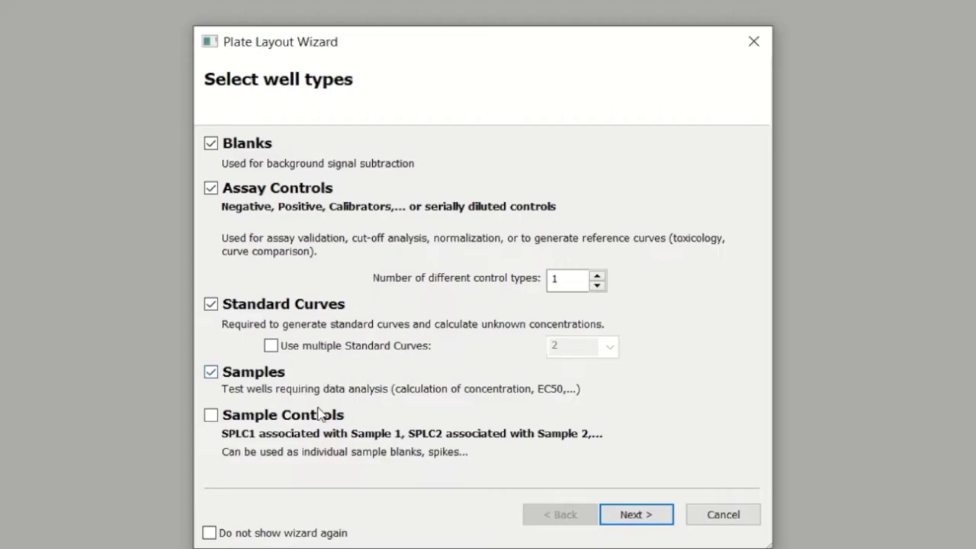
pyautogui.click(211, 371)
pyautogui.click(636, 515)
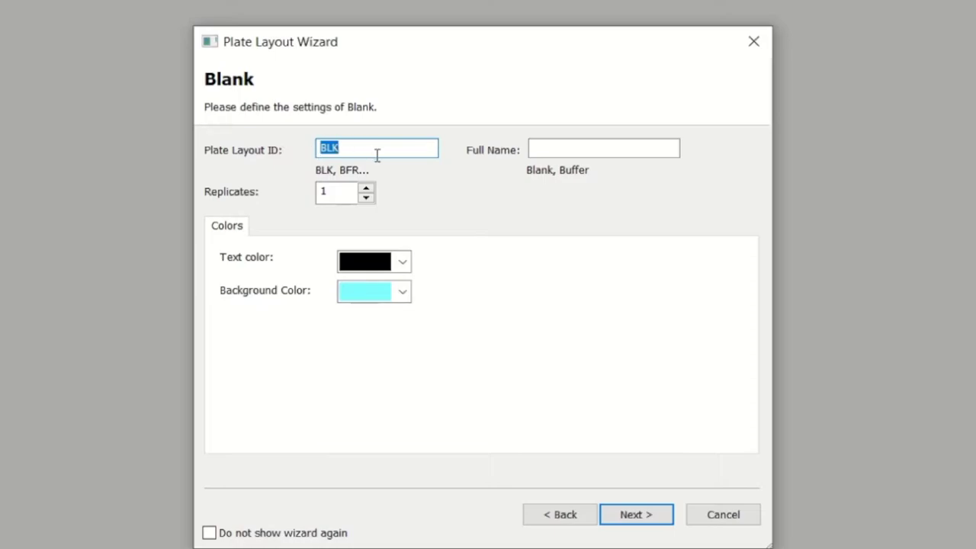
# Define the blank wells with 2 replicates and the full name "blank".
pyautogui.click(566, 148)
pyautogui.click(366, 188)
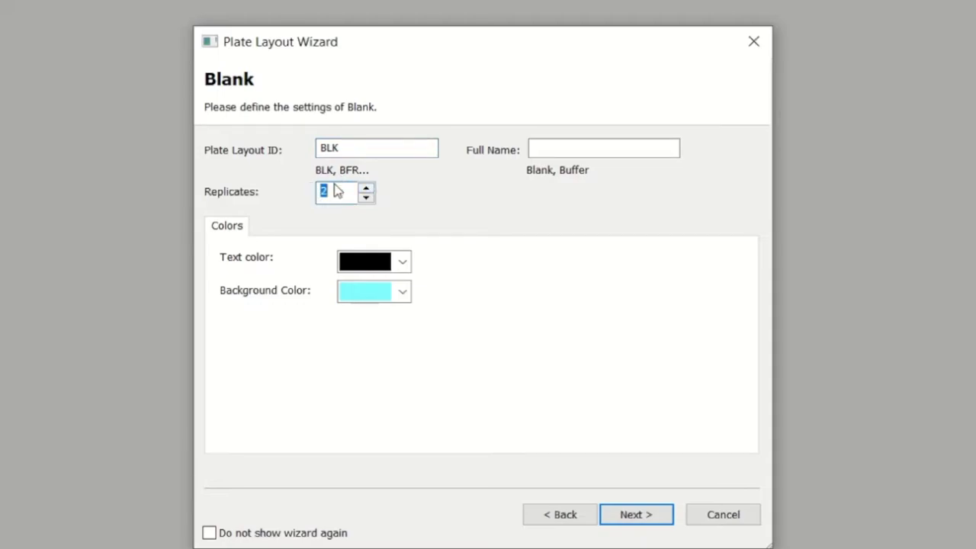
pyautogui.click(565, 147)
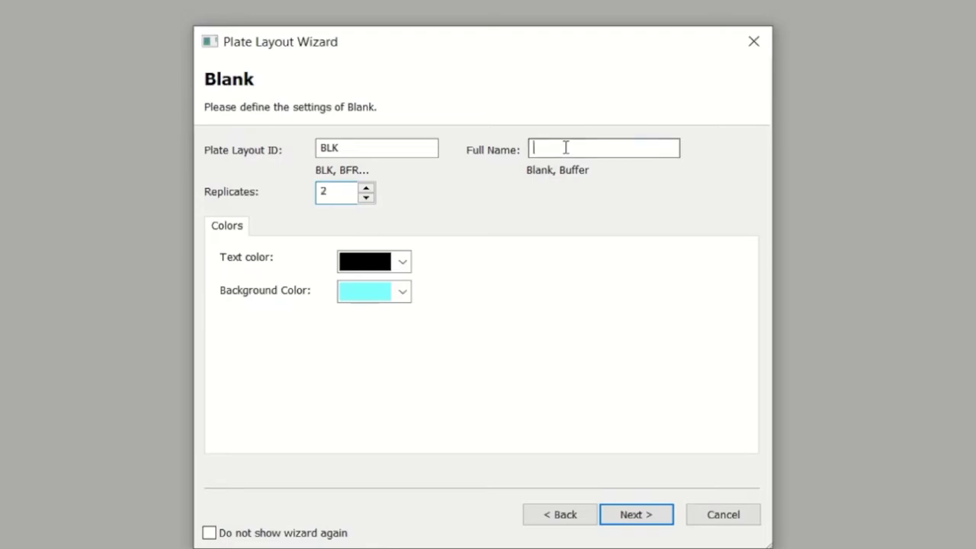
pyautogui.write('blank')
pyautogui.click(633, 514)
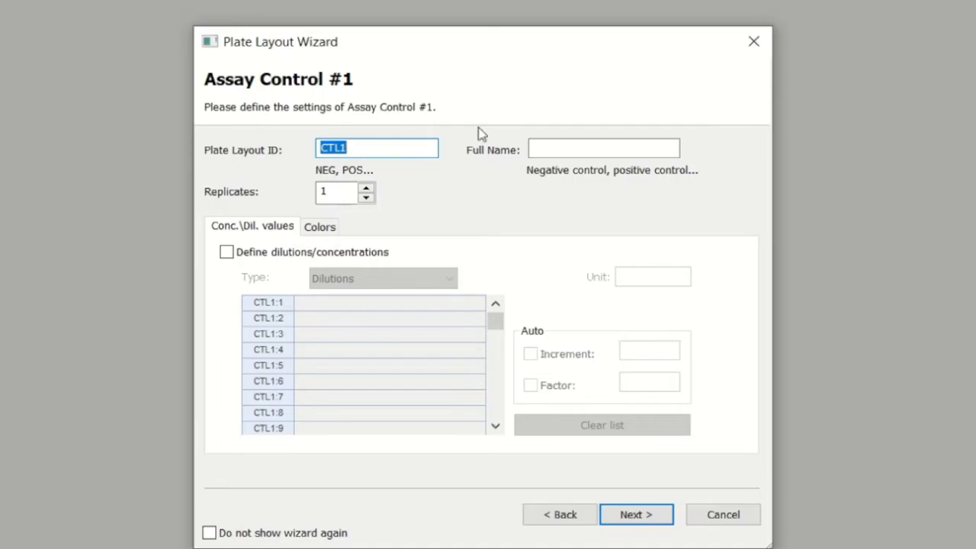
# Define Assay Control #1 with the full name NSA and 2 replicates.
pyautogui.click(579, 148)
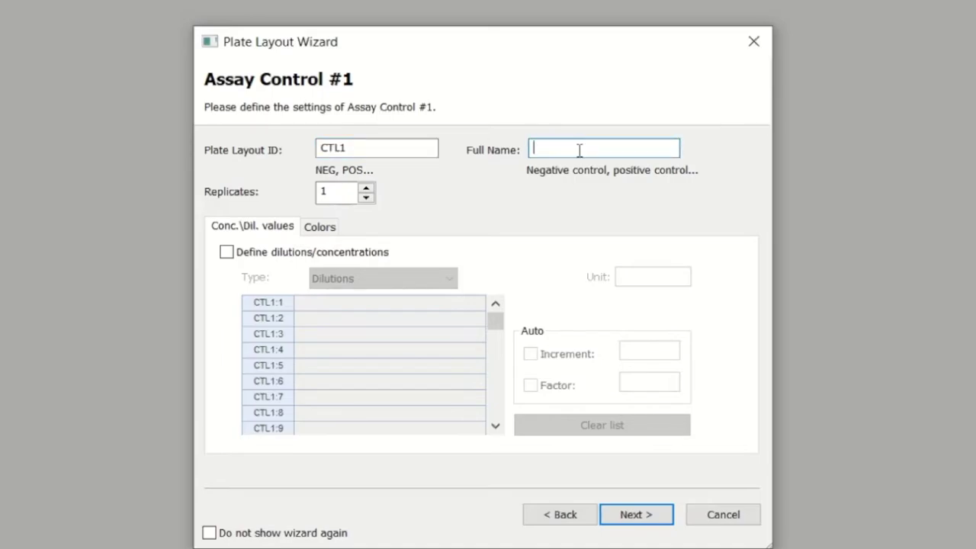
pyautogui.click(367, 187)
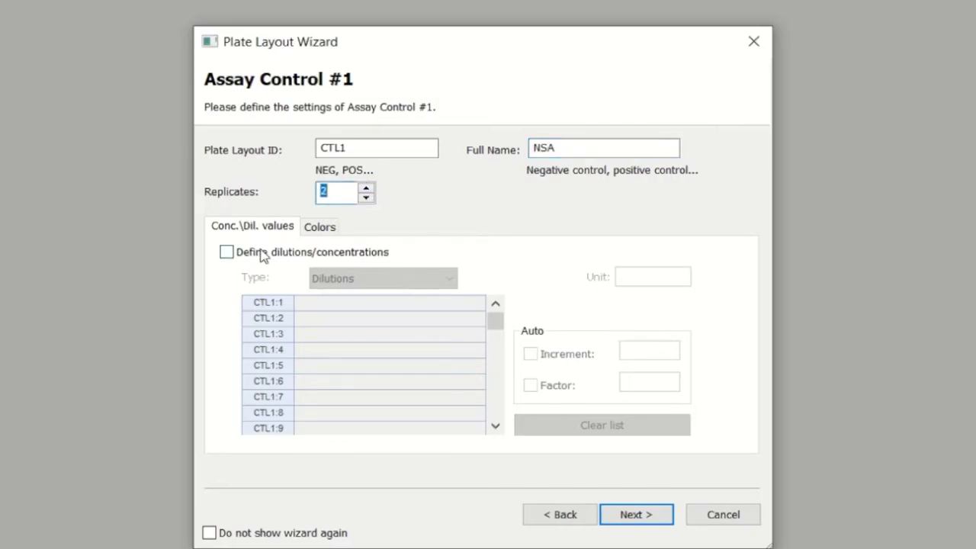
pyautogui.click(645, 520)
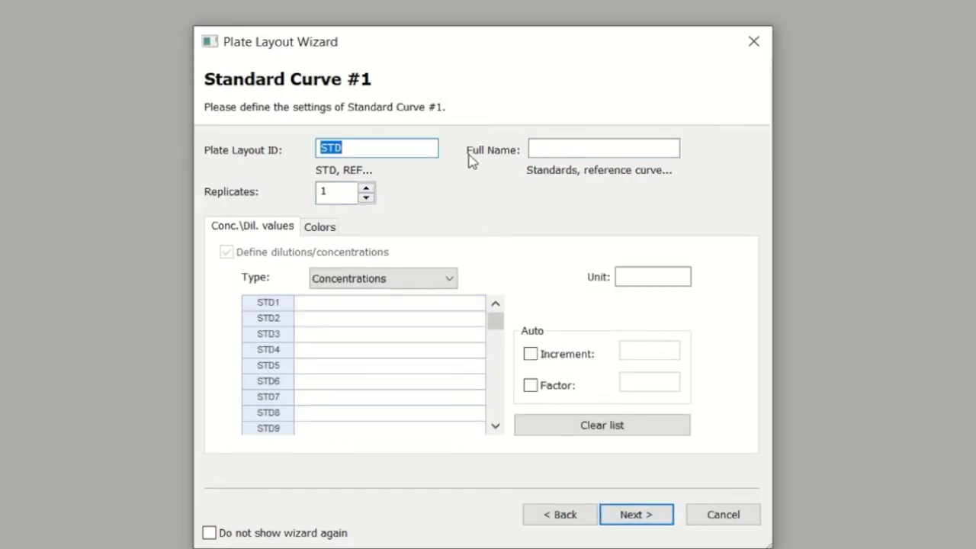
# Give Standard Curve #1 the full name "analyte of interest", 2 replicates, an STD1 concentration of 300 and the unit pg/ml.
pyautogui.click(564, 149)
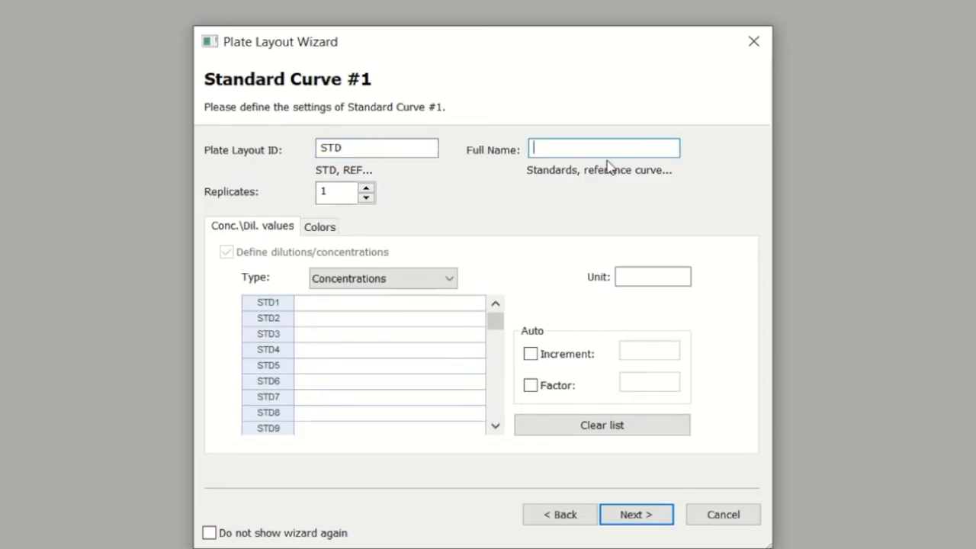
pyautogui.write('anal')
pyautogui.click(666, 276)
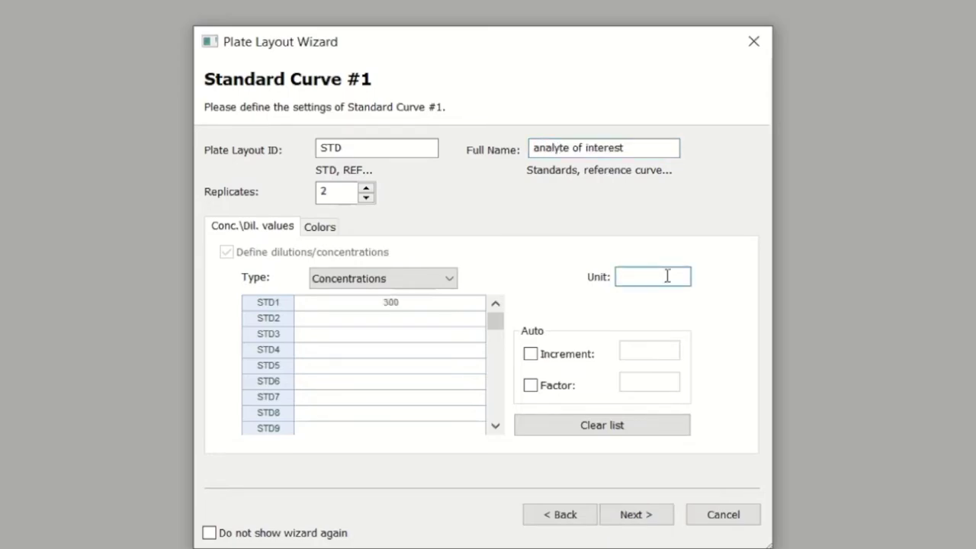
pyautogui.write('pg/ml')
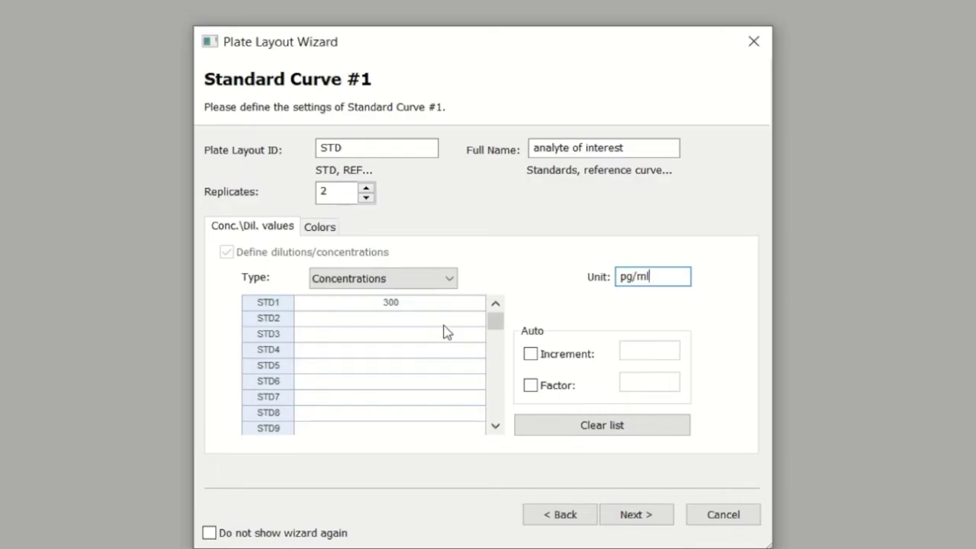
# Set the standard curve concentrations to 150 for STD2 and 75 for STD3, and continue to the sample settings.
pyautogui.click(445, 323)
pyautogui.click(411, 335)
pyautogui.click(405, 351)
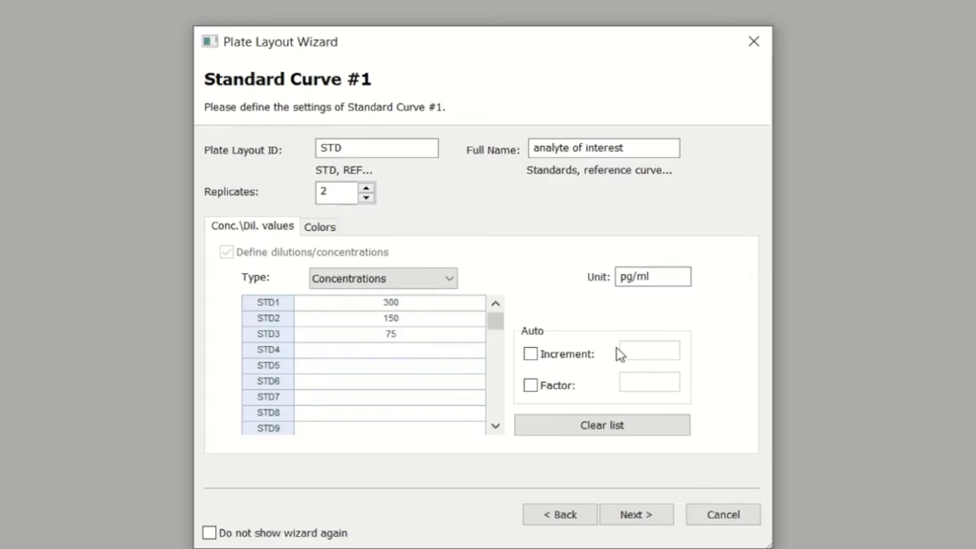
pyautogui.click(655, 424)
pyautogui.click(448, 324)
pyautogui.write('150')
pyautogui.click(410, 334)
pyautogui.click(406, 352)
pyautogui.click(411, 336)
pyautogui.write('75')
pyautogui.click(639, 515)
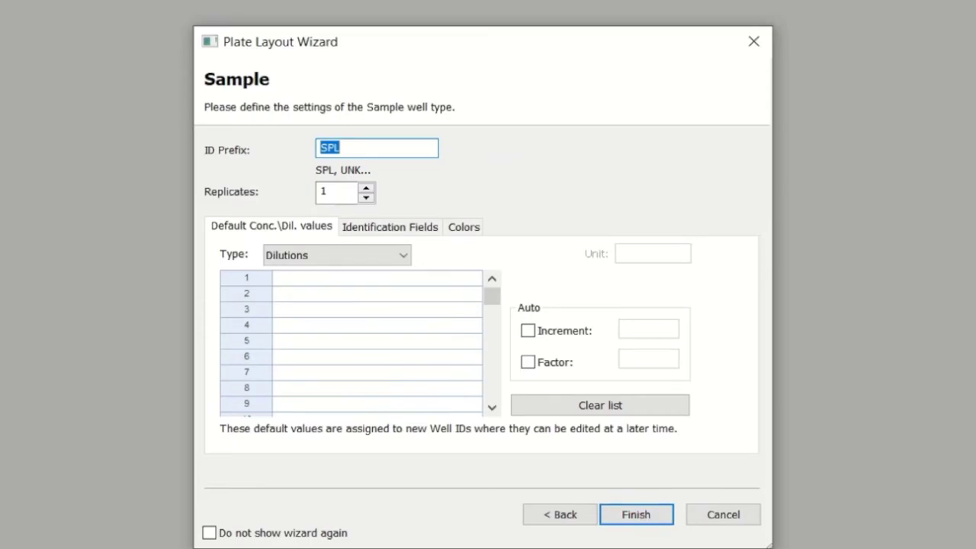
# Define the sample wells with the ID prefix "sample" and 2 replicates, and finish the plate layout wizard.
pyautogui.write('sample')
pyautogui.click(366, 188)
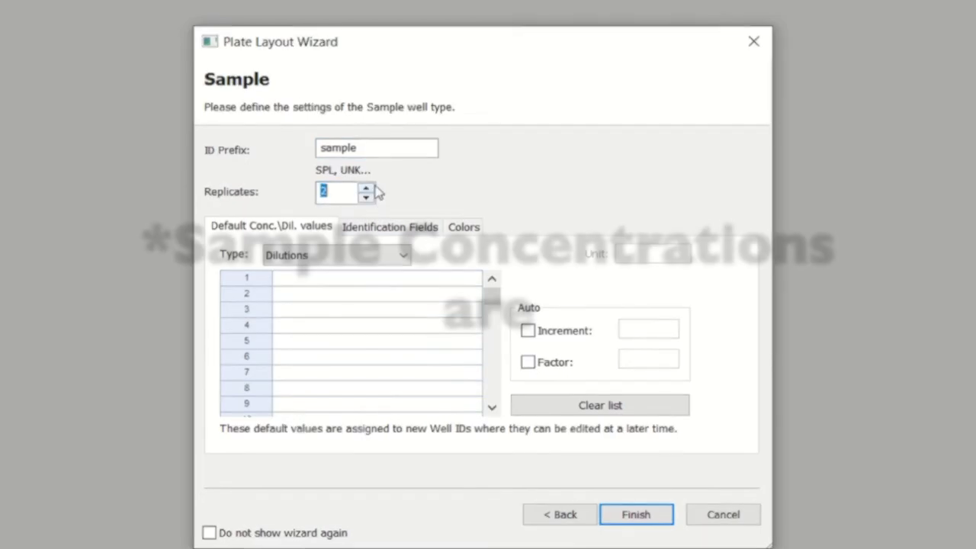
pyautogui.click(339, 290)
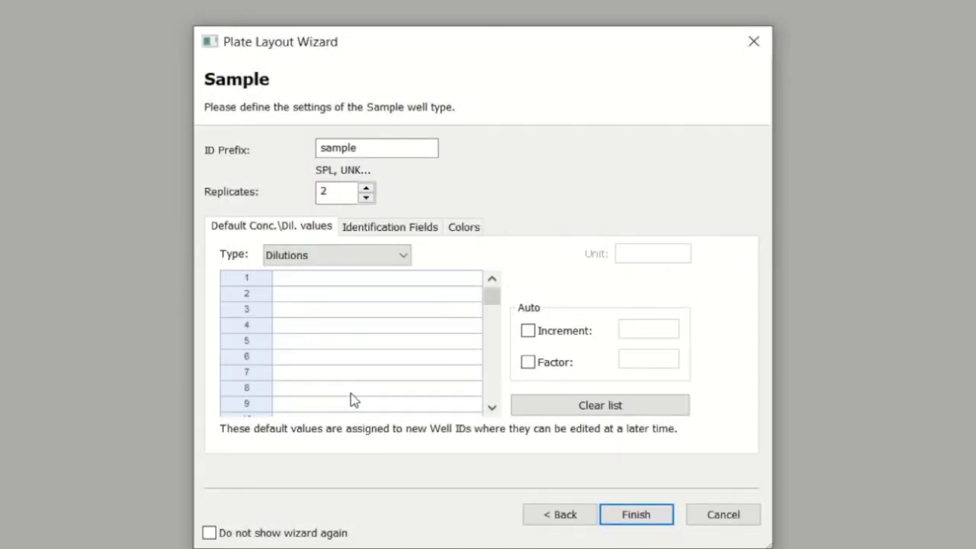
pyautogui.click(366, 197)
pyautogui.click(366, 187)
pyautogui.click(366, 197)
pyautogui.click(366, 187)
pyautogui.click(366, 197)
pyautogui.click(366, 187)
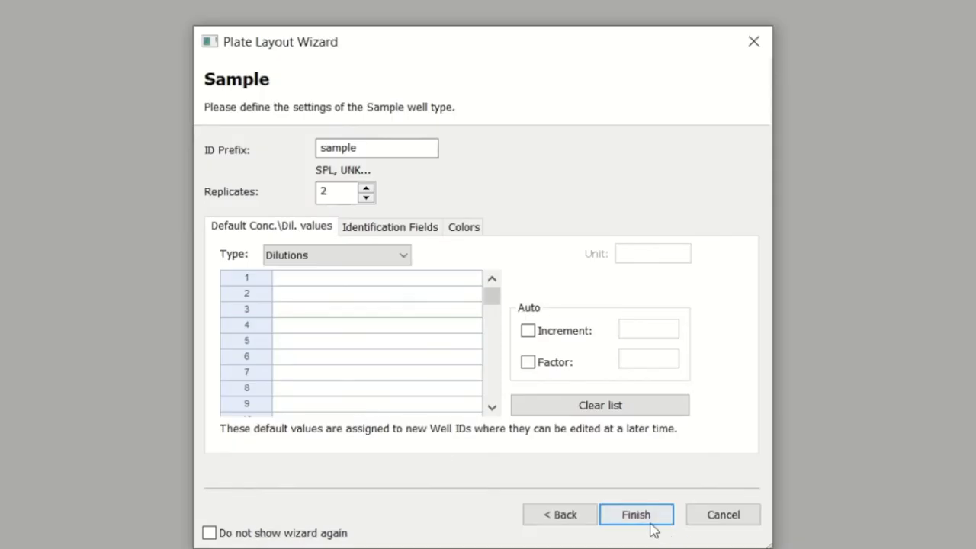
pyautogui.click(648, 522)
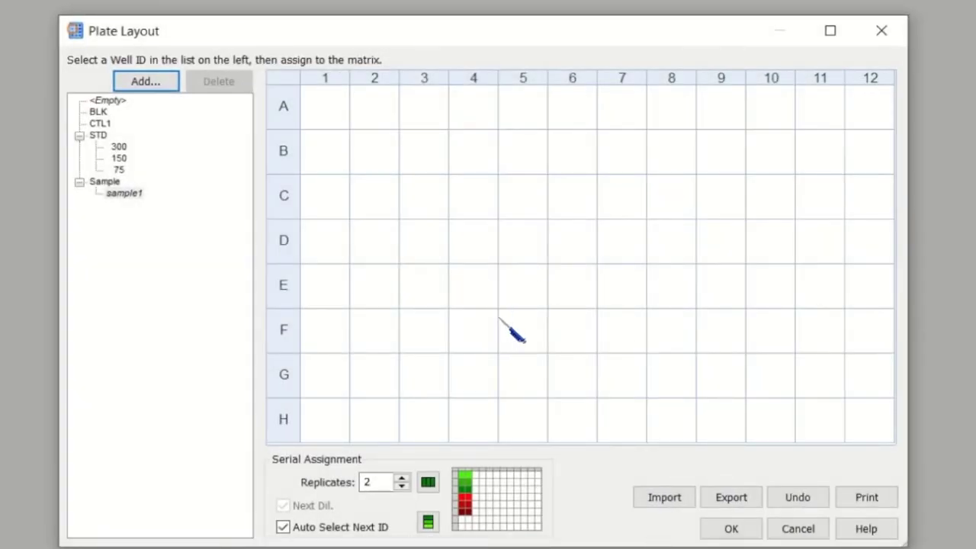
# Assign the blank to wells A1 and A2 and the CTL1 control to wells B1 and B2.
pyautogui.click(99, 112)
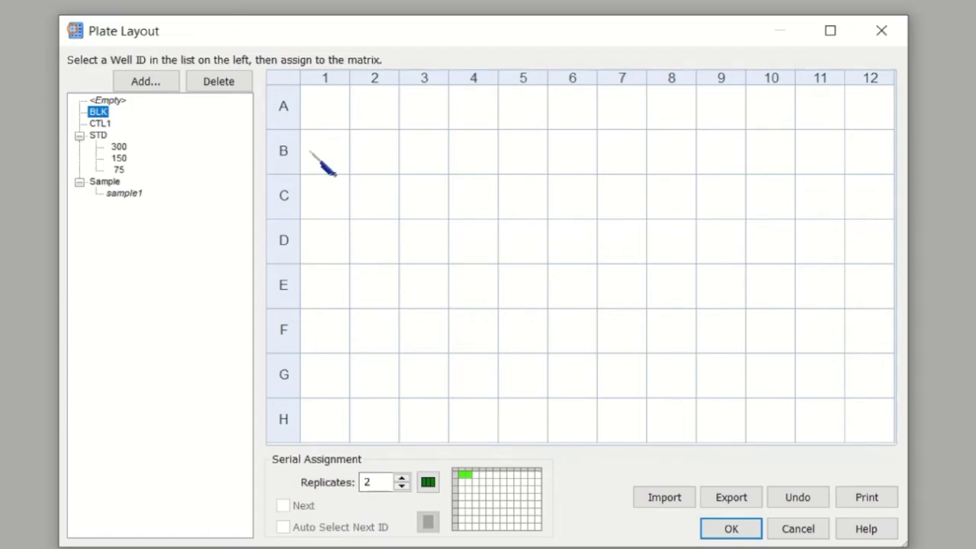
pyautogui.click(341, 118)
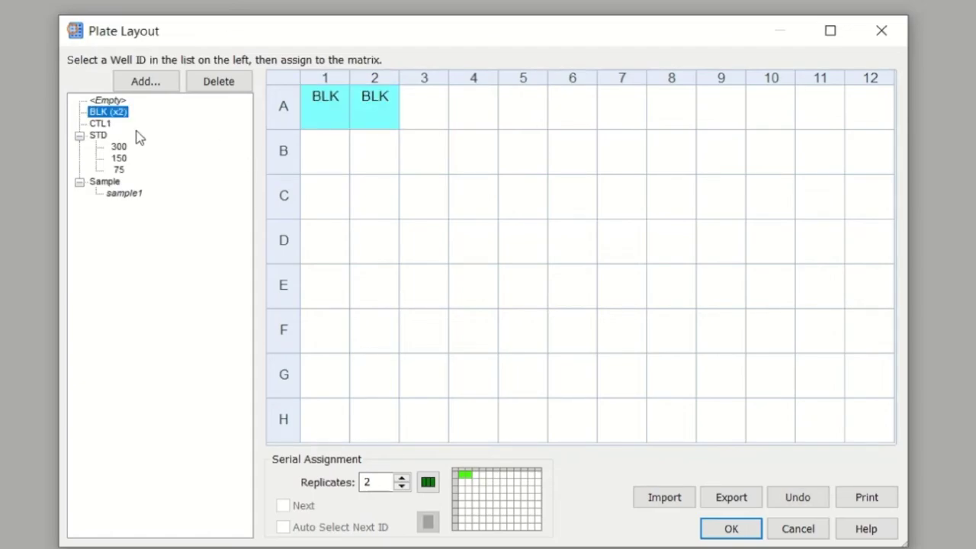
pyautogui.click(103, 123)
pyautogui.click(319, 170)
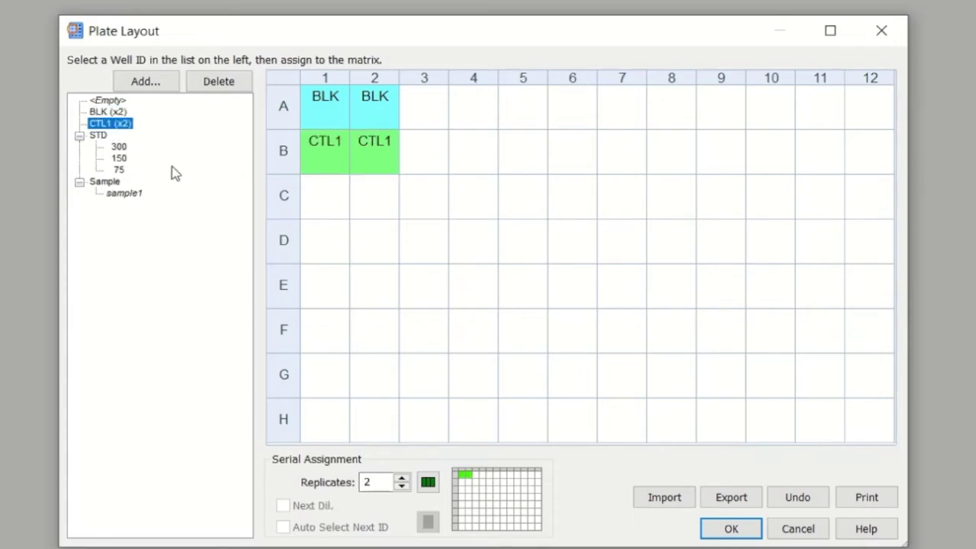
# Assign the 300, 150 and 75 standards in duplicate to rows C, D and E of columns 1 and 2.
pyautogui.click(120, 146)
pyautogui.click(325, 207)
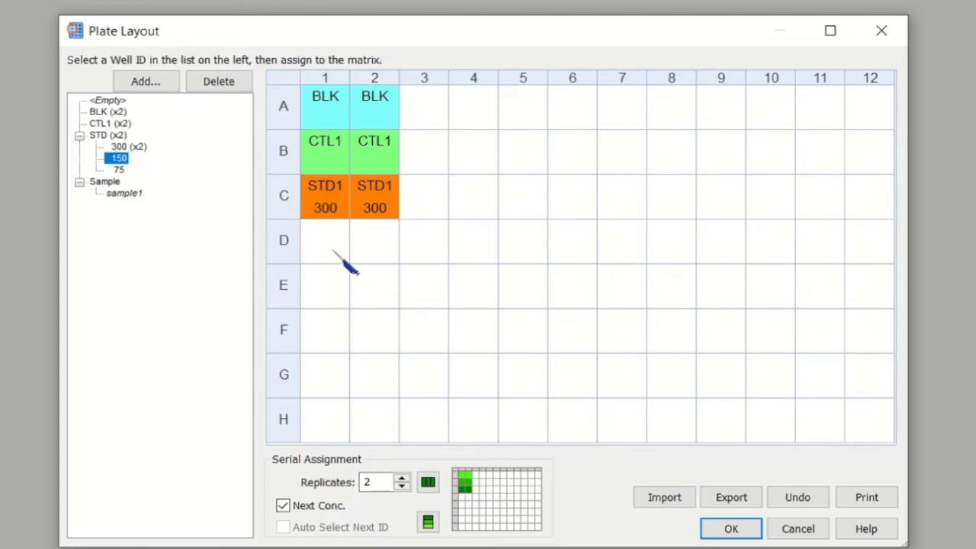
pyautogui.click(336, 253)
pyautogui.hotkey('ctrl', 'z')
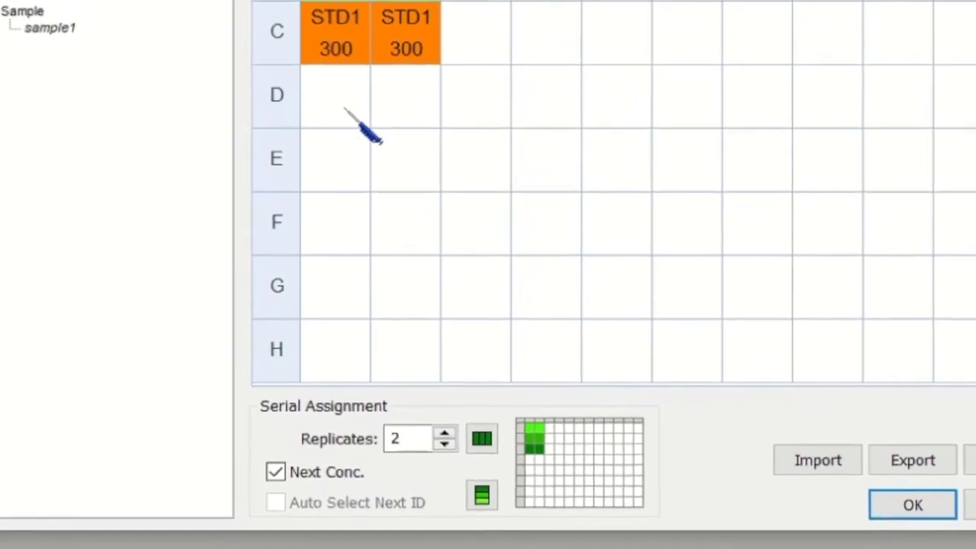
pyautogui.click(320, 137)
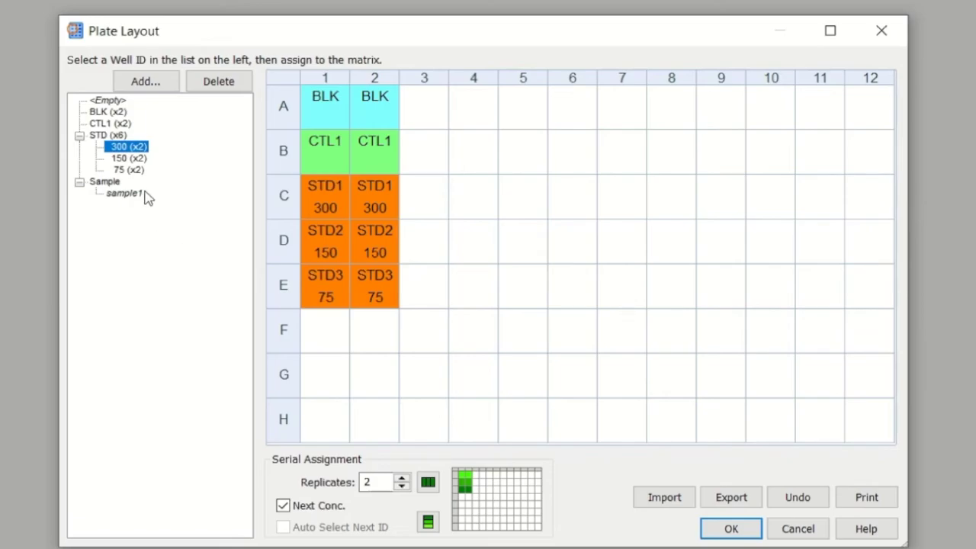
# Assign sample1, sample2 and sample3 in duplicate to rows F to H of columns 1 and 2, widening the plate columns.
pyautogui.click(145, 195)
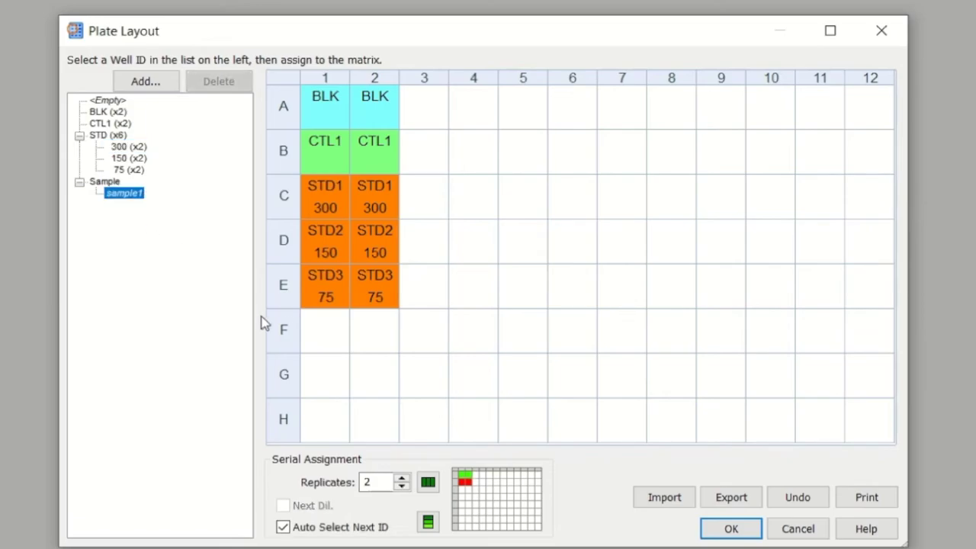
pyautogui.click(326, 343)
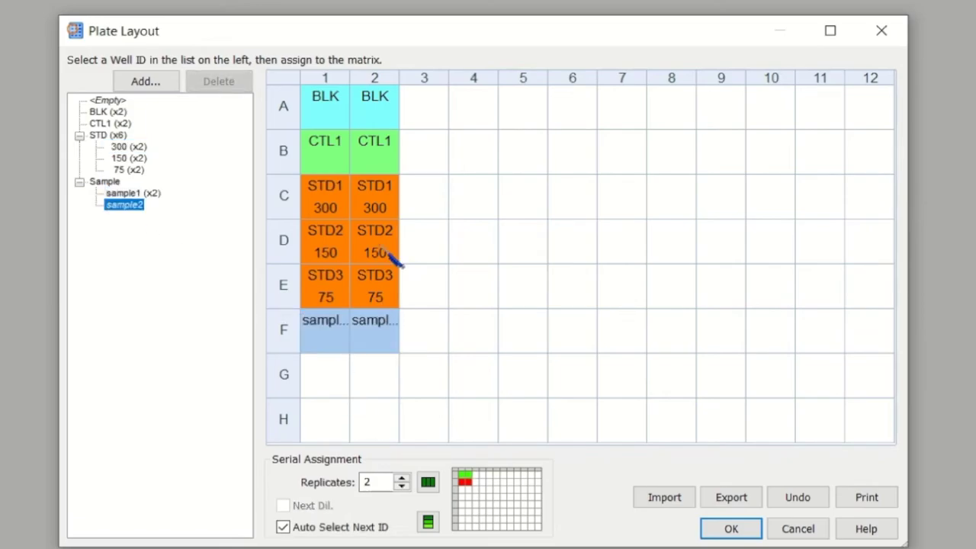
pyautogui.moveTo(399, 77); pyautogui.dragTo(422, 77)
pyautogui.click(352, 356)
pyautogui.click(362, 411)
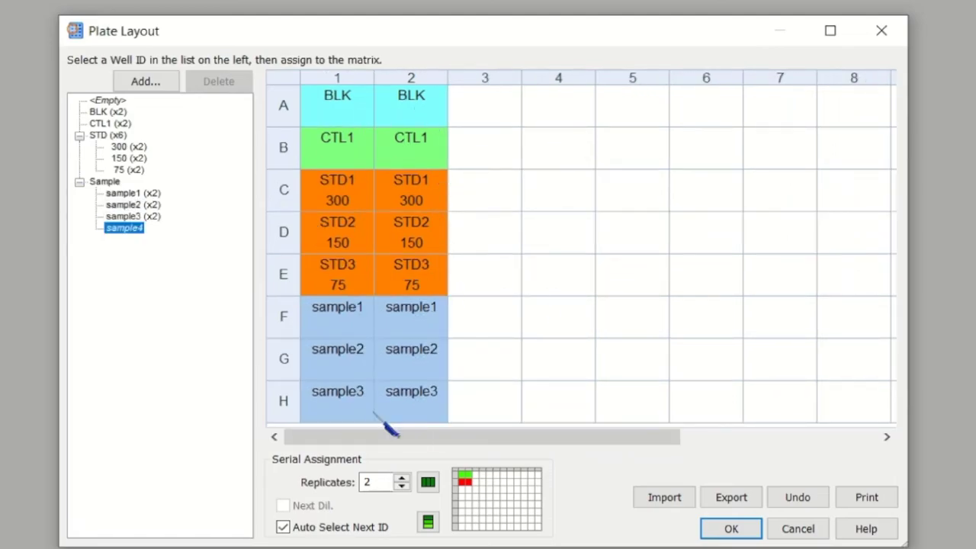
# Assign sample4, sample5 and sample6 in duplicate to rows A to C of columns 3 and 4.
pyautogui.click(488, 108)
pyautogui.click(492, 164)
pyautogui.click(497, 199)
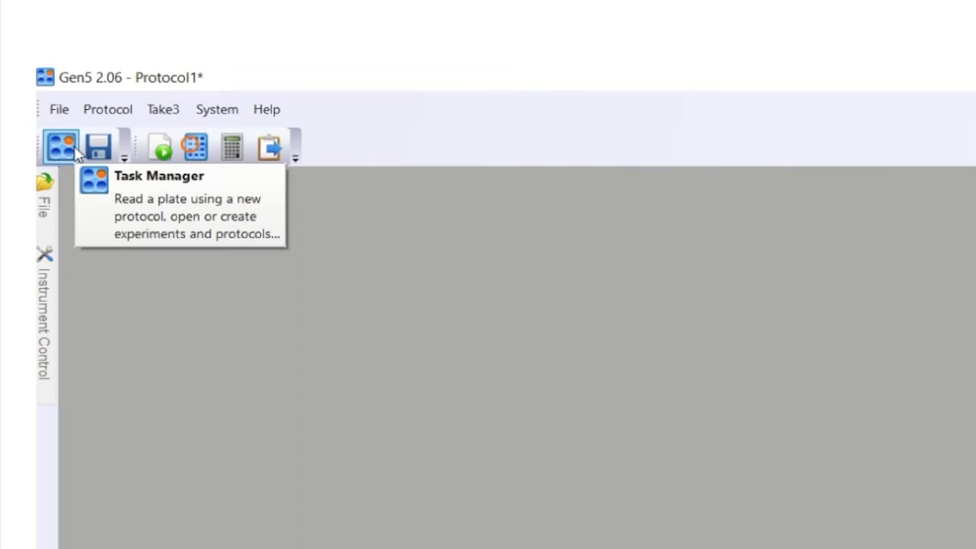
# Start a Read Now run with the recent protocol HowToSetUpYourExperimentOnThePlateReader.prt and confirm that the plate is loaded.
pyautogui.click(76, 151)
pyautogui.click(396, 226)
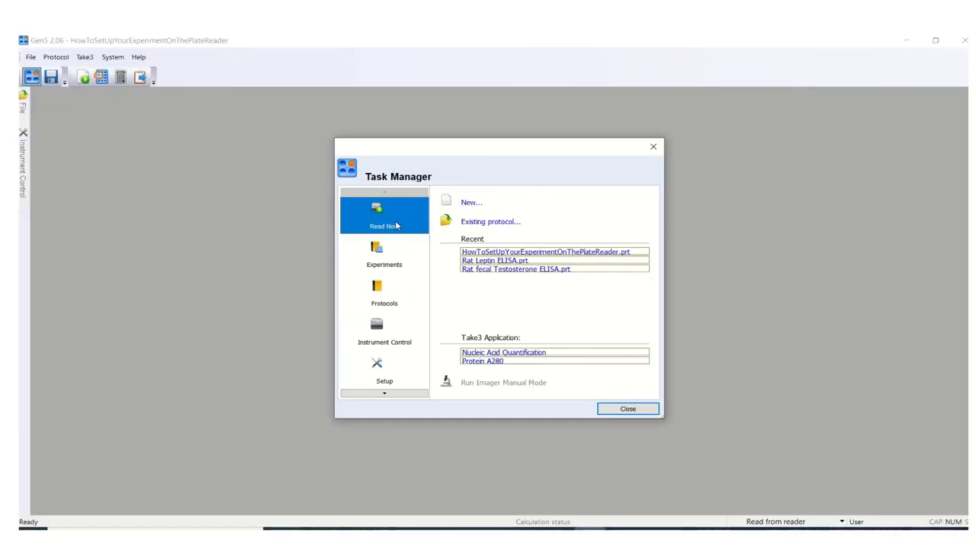
pyautogui.click(510, 253)
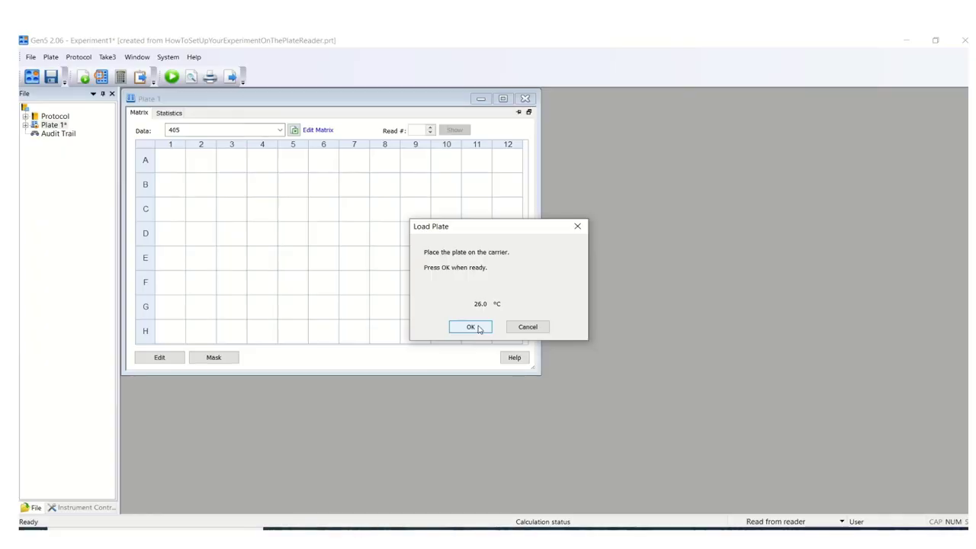
pyautogui.click(479, 329)
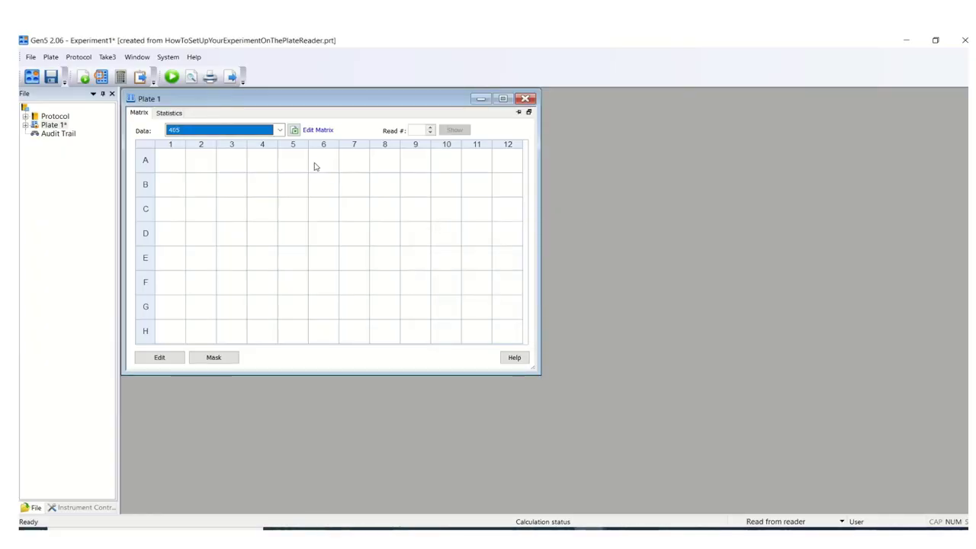
# Display the Layout data in the Plate 1 matrix to review the well assignments.
pyautogui.click(279, 130)
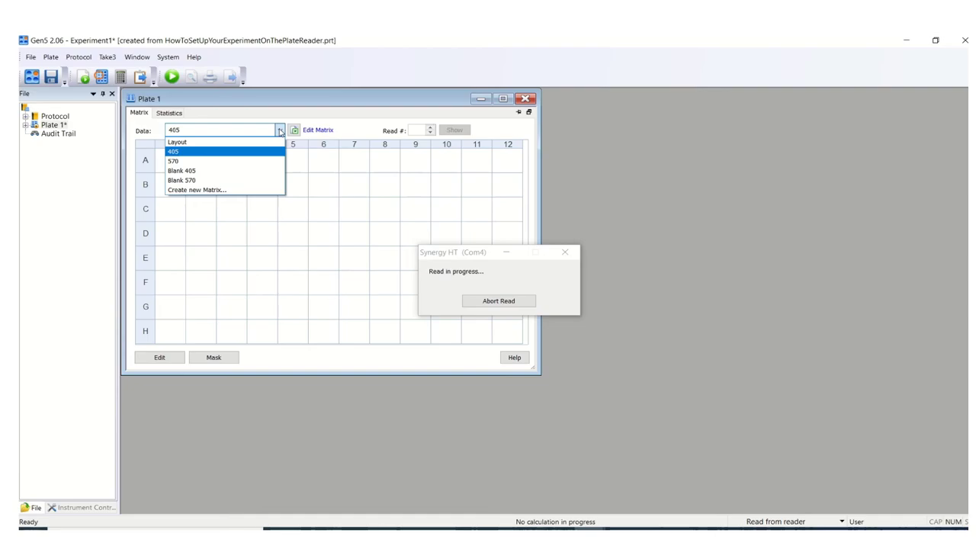
pyautogui.click(178, 141)
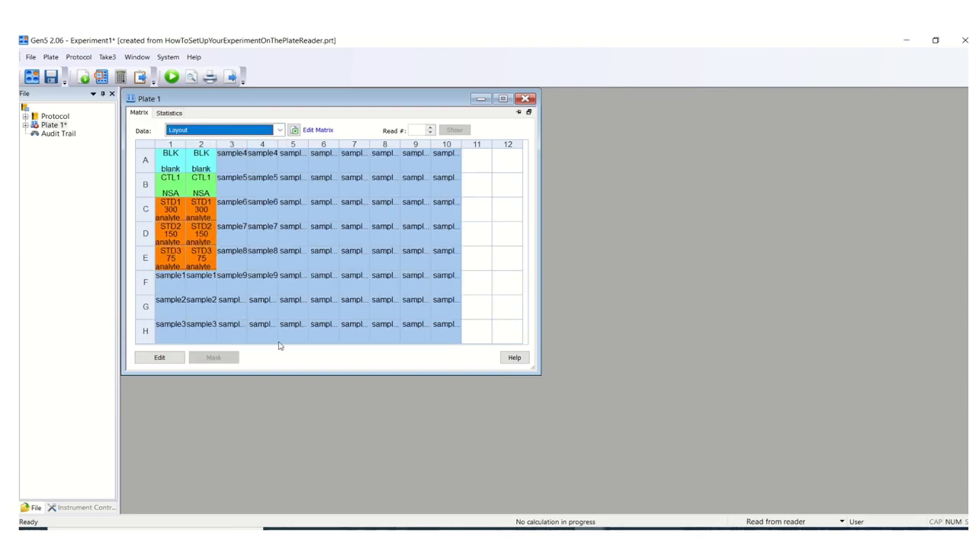
pyautogui.click(294, 131)
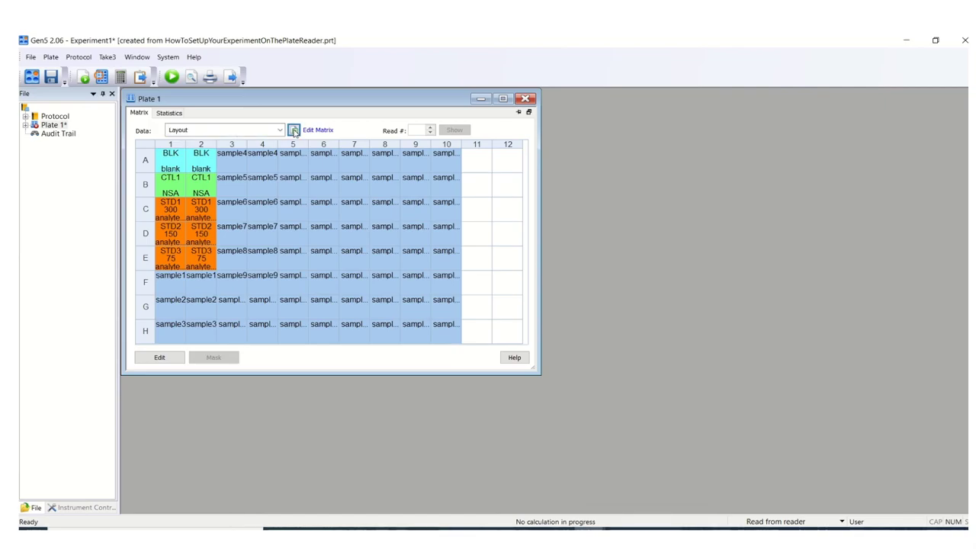